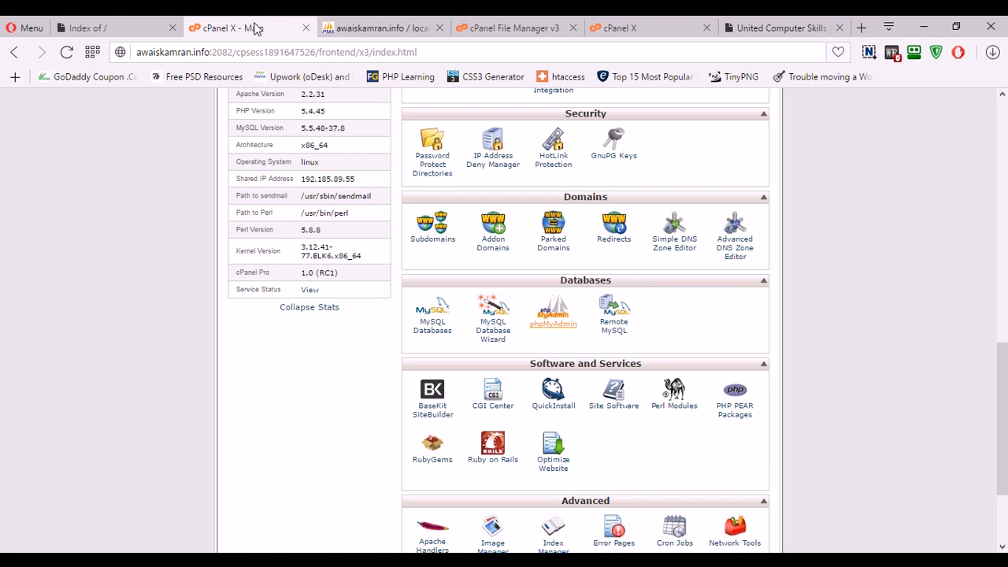
# Glance at the phpMyAdmin tab, then launch cPanel's MySQL Database Wizard from the Databases section.
pyautogui.click(363, 27)
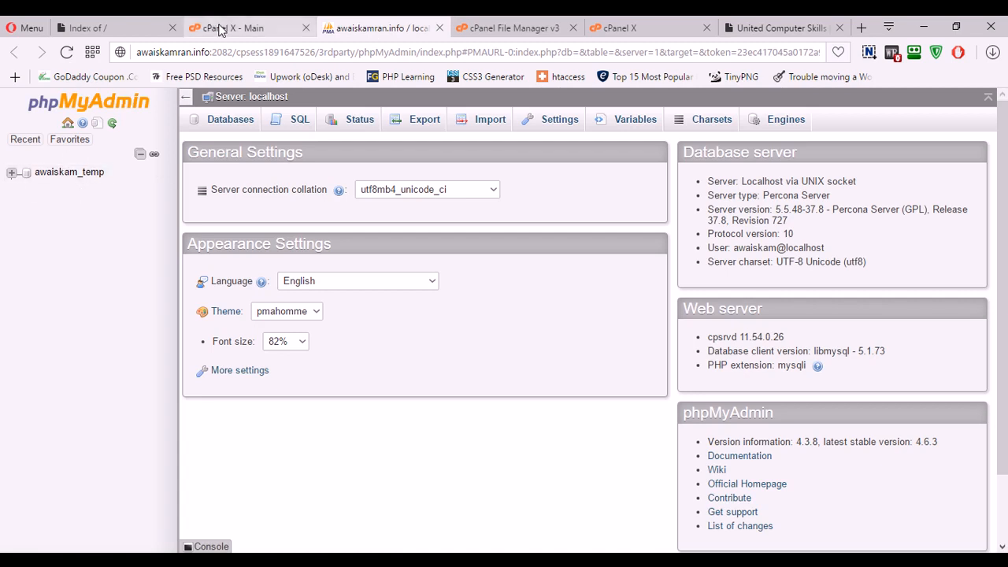
pyautogui.click(224, 28)
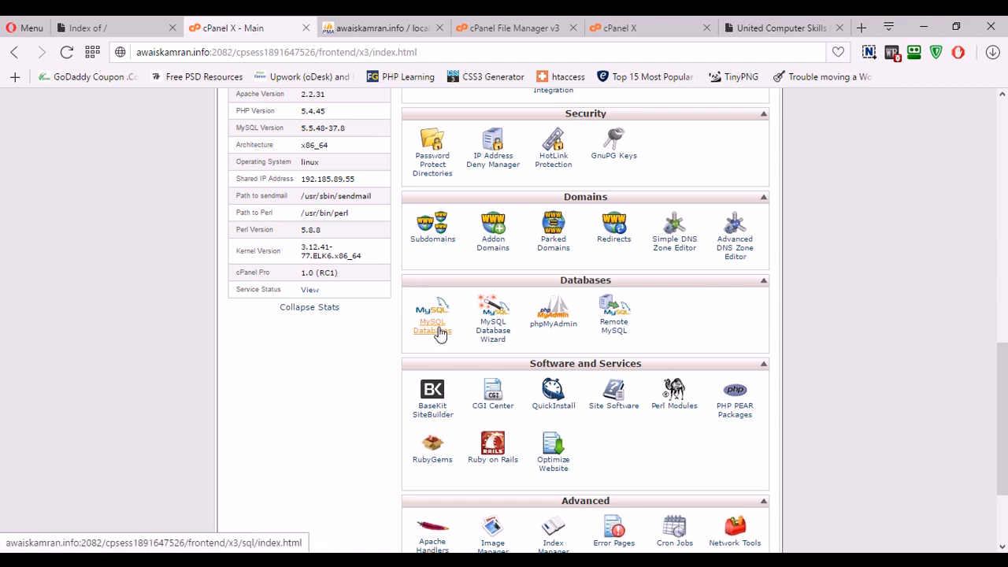
pyautogui.click(489, 329)
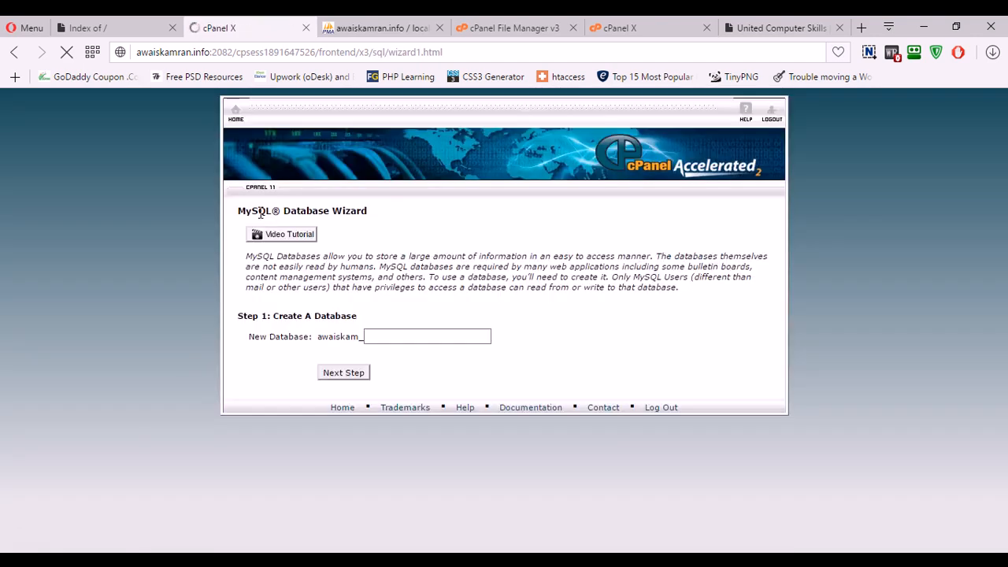
# Create a database named awaiskam_new and advance to the user-creation step.
pyautogui.click(407, 334)
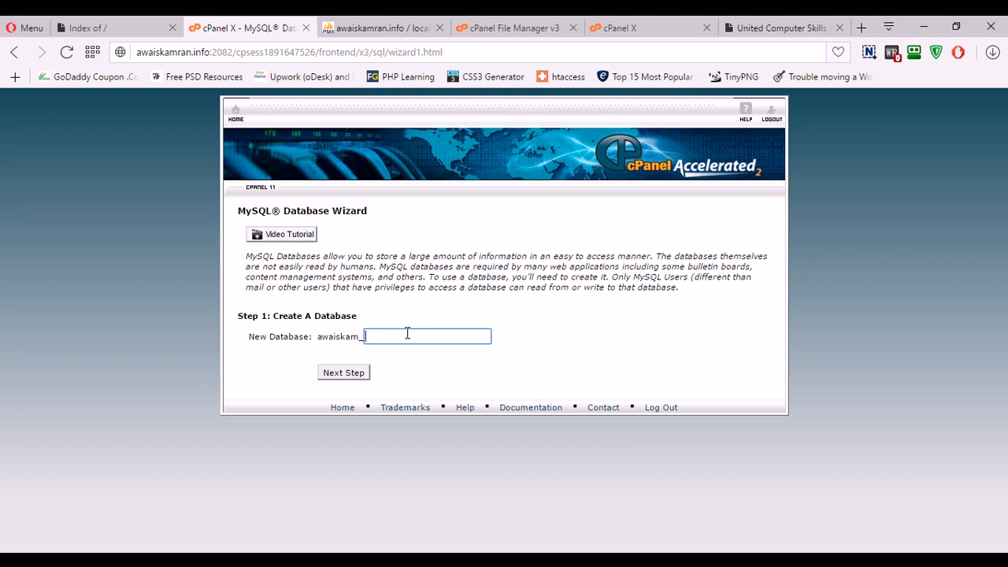
pyautogui.write('new')
pyautogui.click(346, 373)
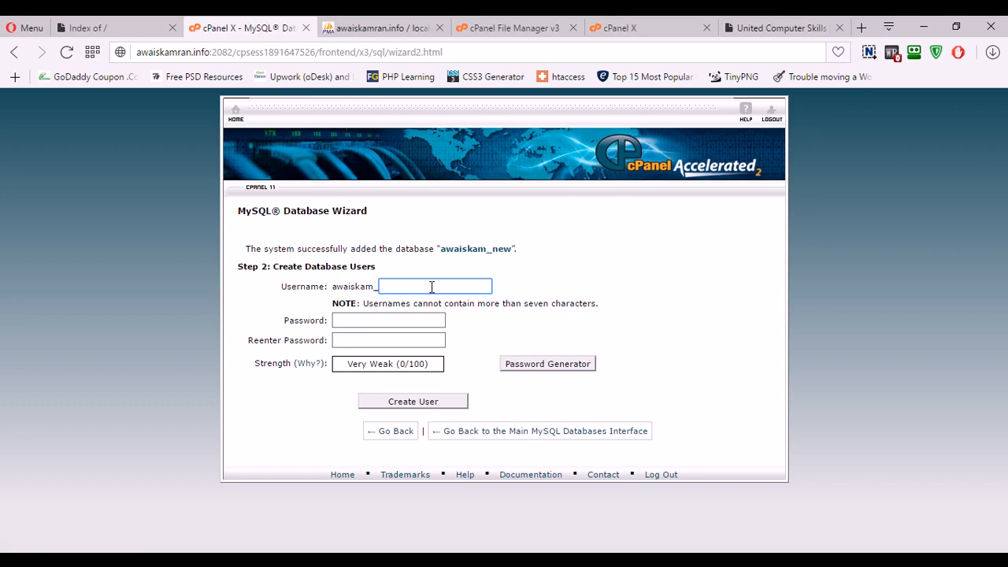
# Enter awaiskam_user as the username and type an initial password, correcting a typo.
pyautogui.write('user')
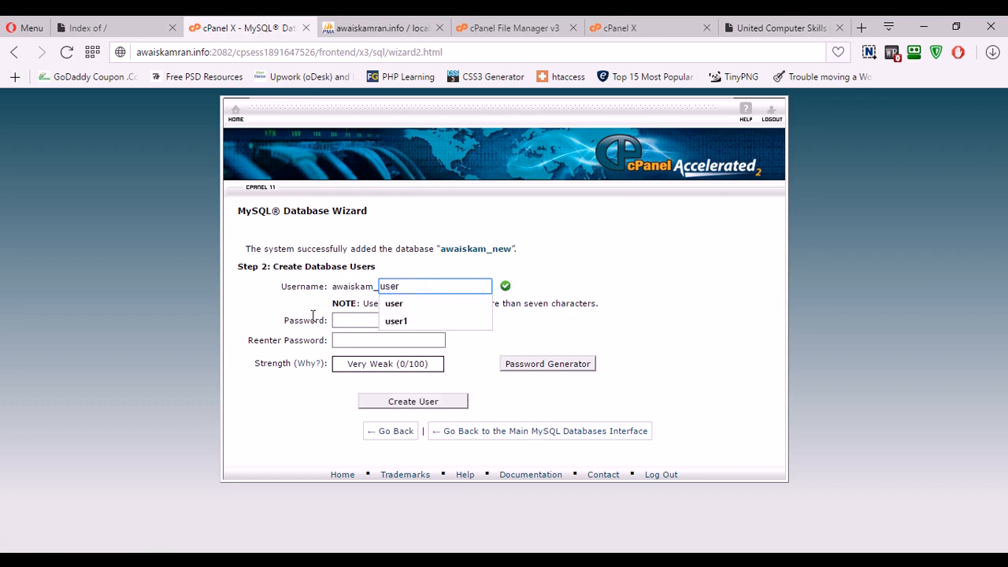
pyautogui.click(282, 304)
pyautogui.click(364, 318)
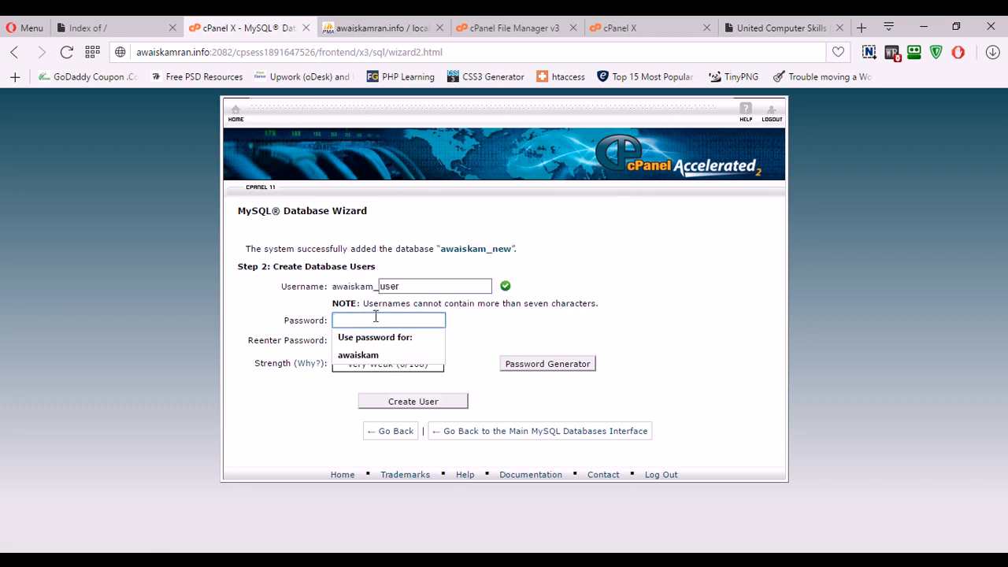
pyautogui.write('••••••')
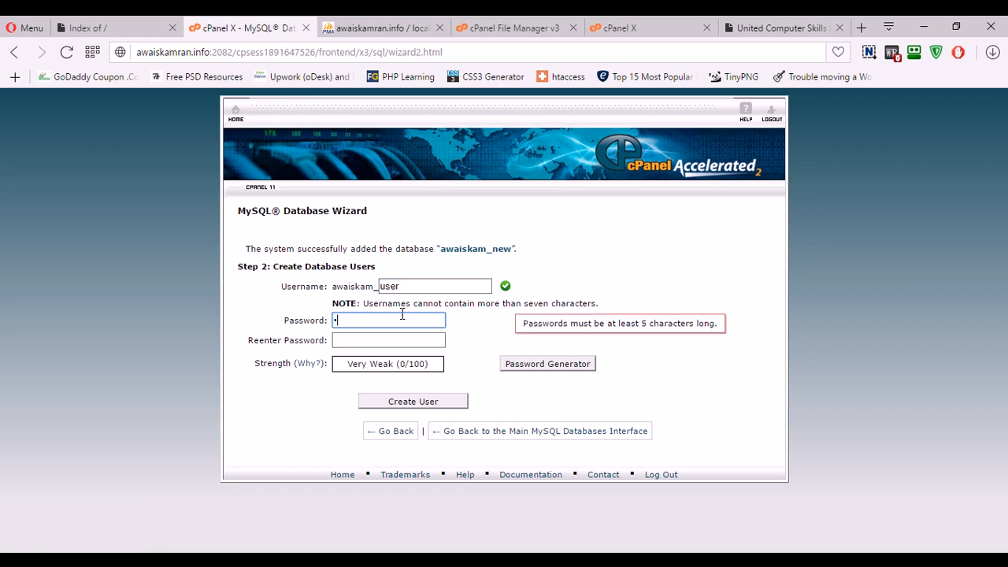
pyautogui.press('BackSpace')
pyautogui.press('BackSpace')
pyautogui.press('BackSpace')
pyautogui.press('BackSpace')
pyautogui.press('BackSpace')
pyautogui.press('BackSpace')
pyautogui.write('•••••')
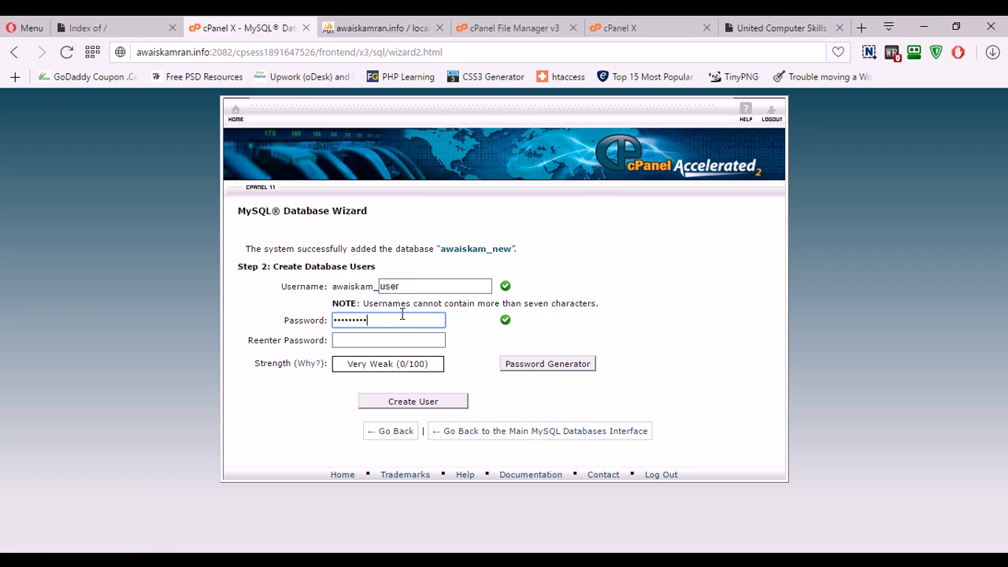
pyautogui.press('Tab')
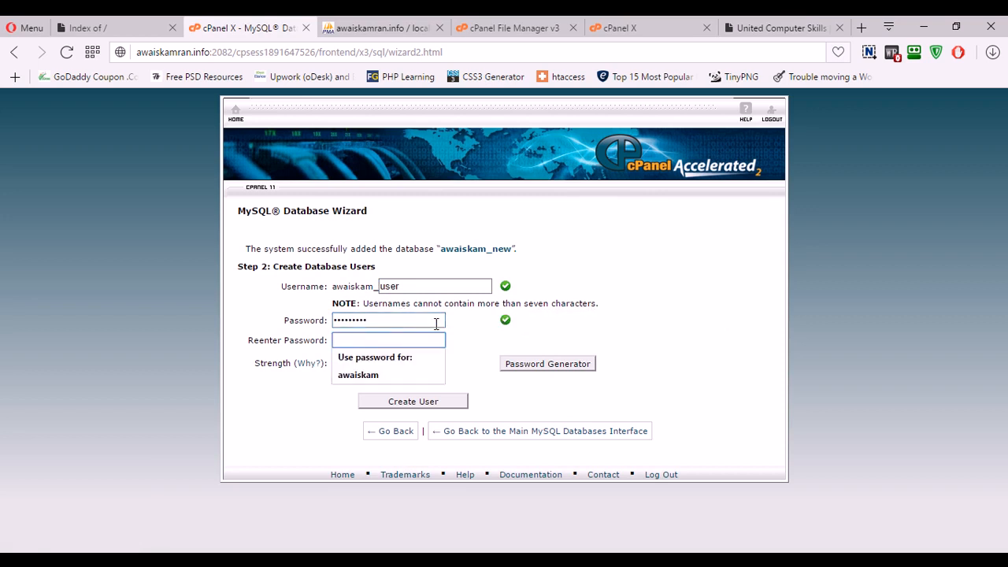
pyautogui.click(466, 332)
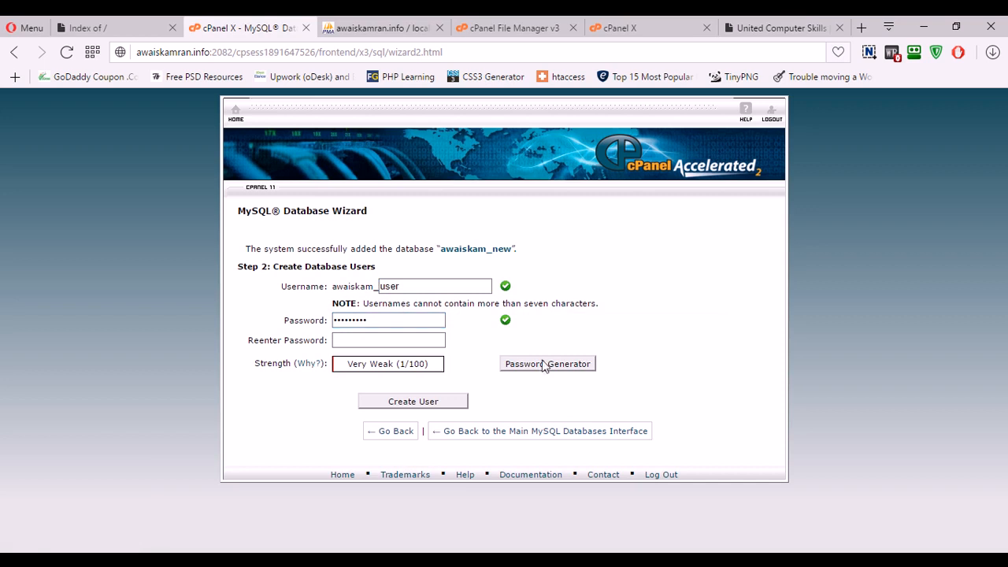
# Generate a Very Strong password, copy it, apply it to both fields, and create awaiskam_user.
pyautogui.click(550, 365)
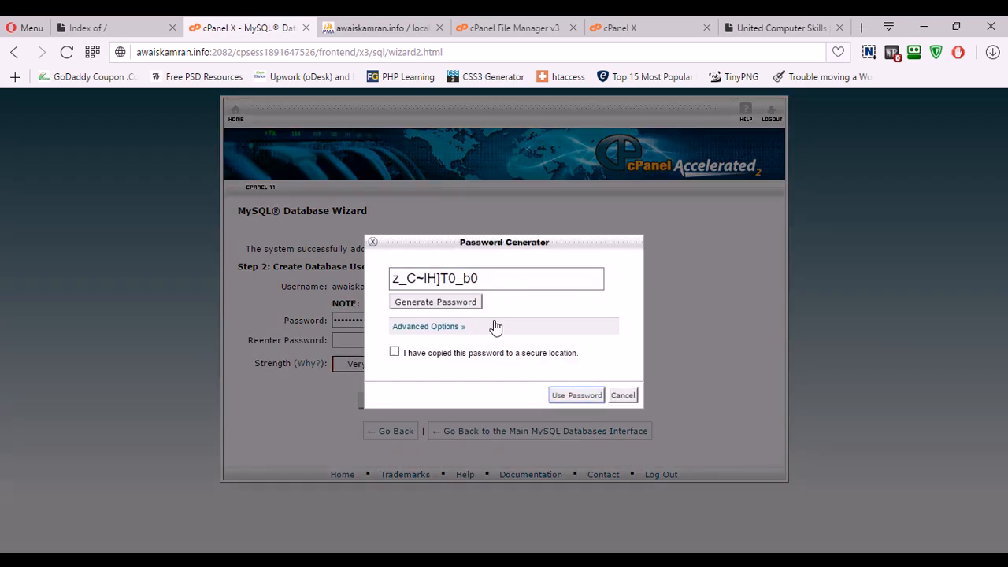
pyautogui.moveTo(482, 275); pyautogui.dragTo(379, 274)
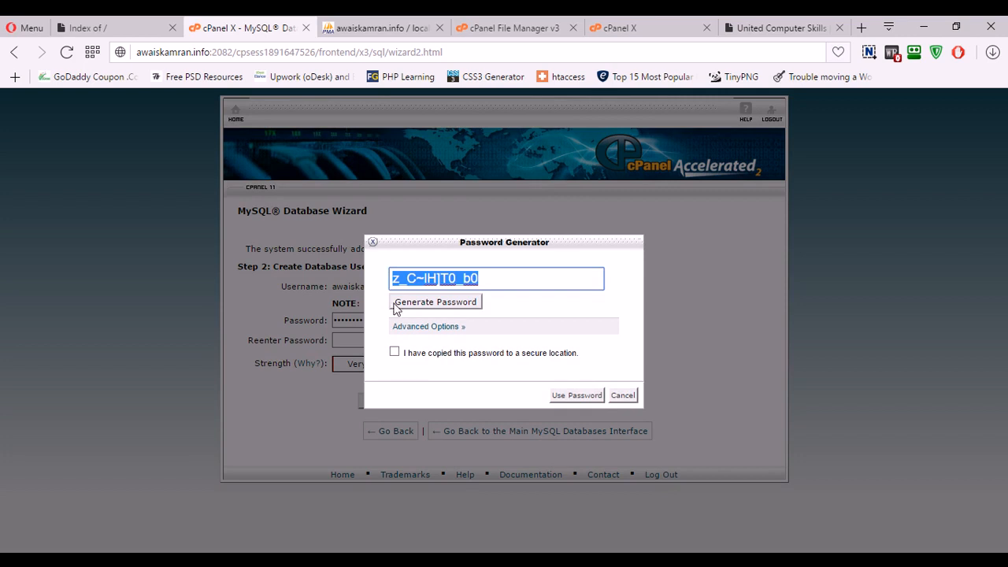
pyautogui.click(394, 352)
pyautogui.click(561, 396)
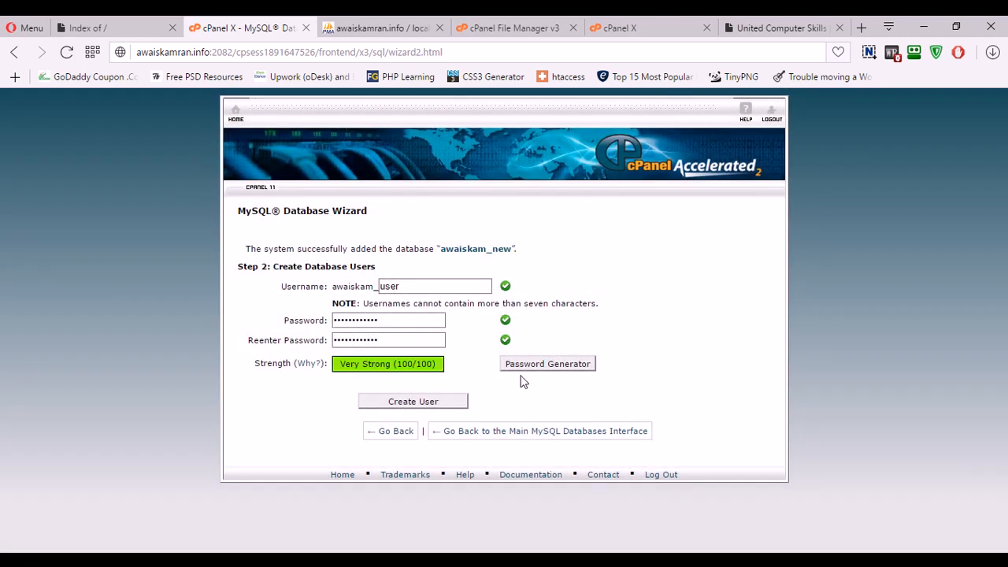
pyautogui.click(441, 407)
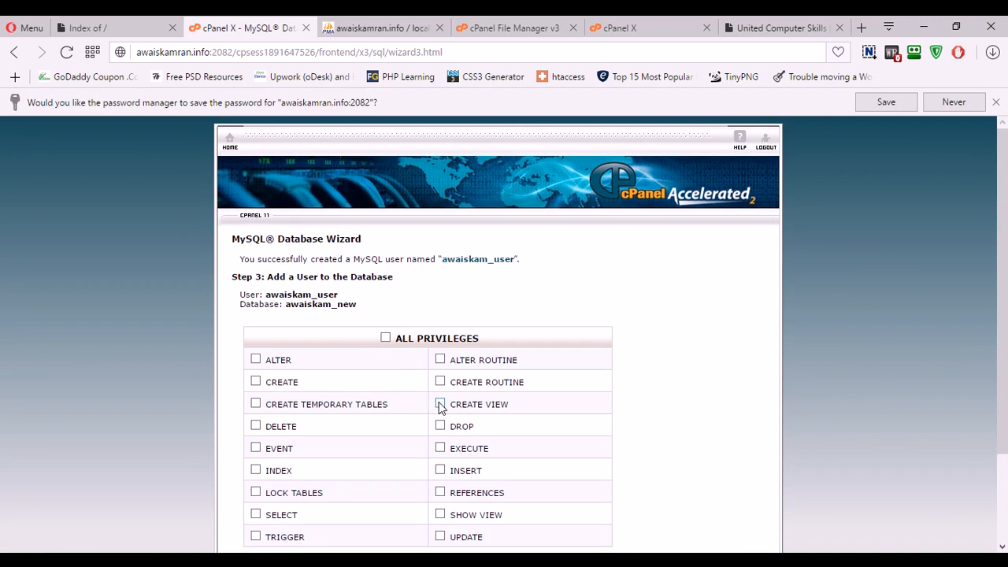
# Grant awaiskam_user ALL PRIVILEGES on awaiskam_new and submit the wizard step.
pyautogui.click(385, 339)
pyautogui.scroll(-2, 629, 310)
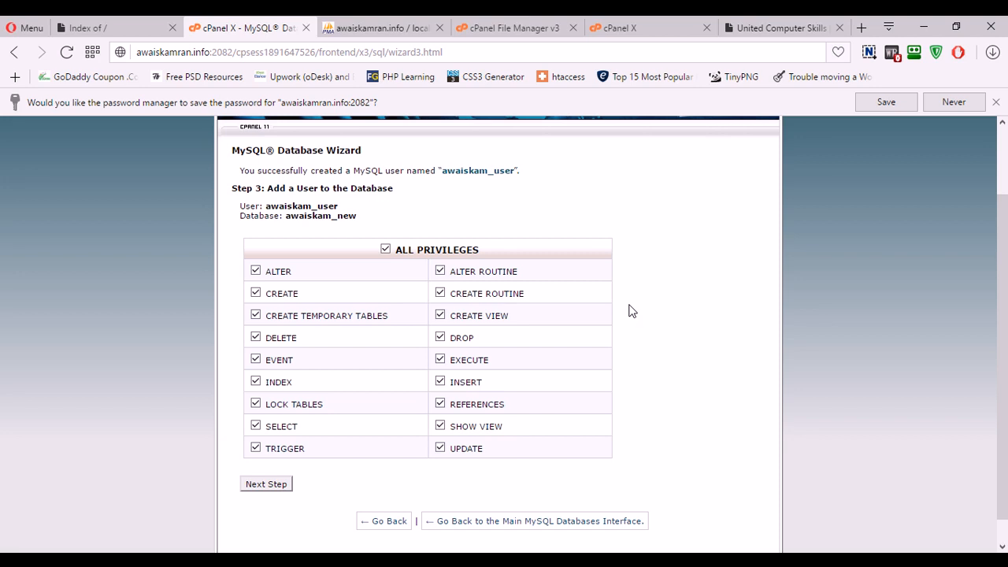
pyautogui.scroll(-1, 629, 310)
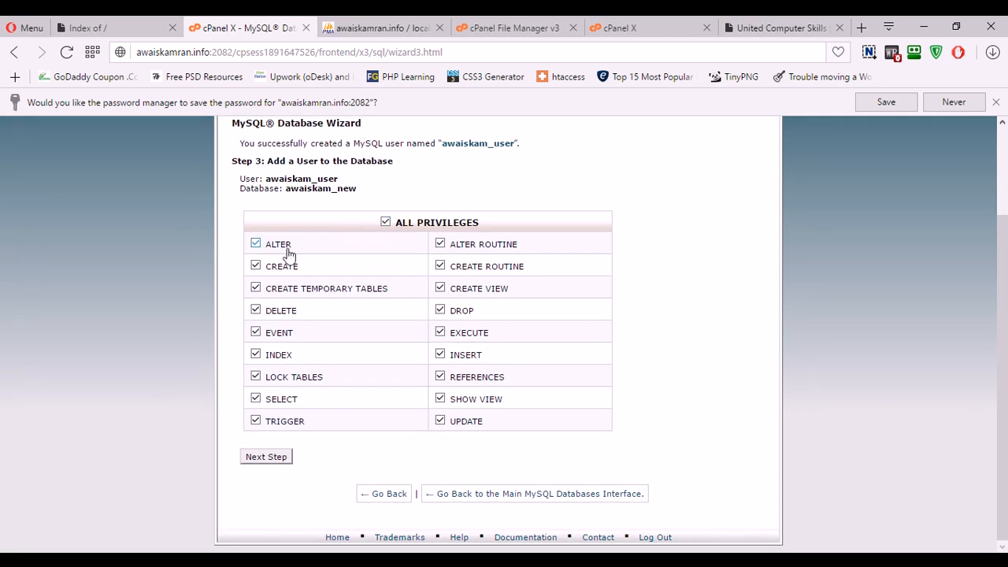
pyautogui.click(260, 460)
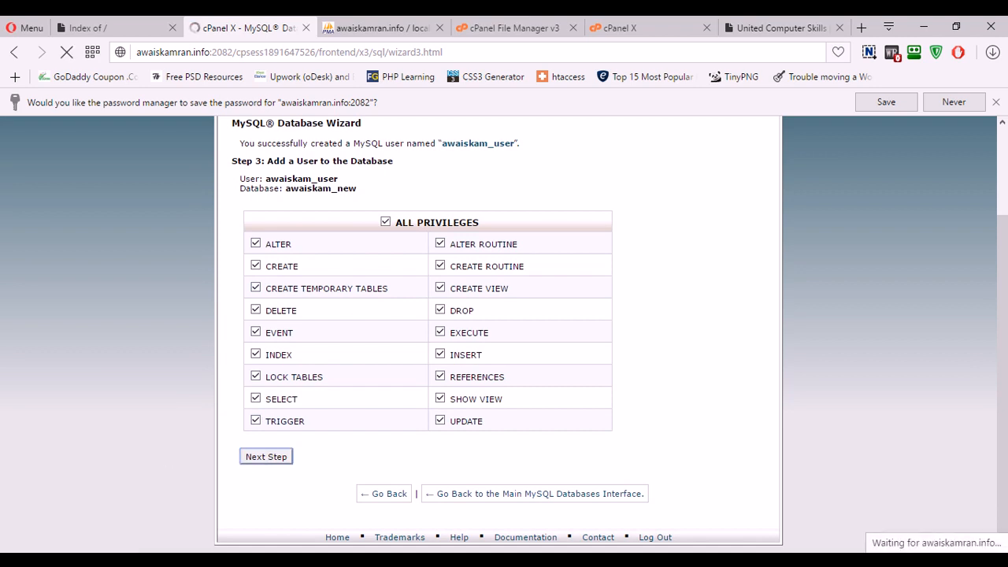
pyautogui.press('super')
# Paste the new user's password into a blank Notepad note.
pyautogui.write('no')
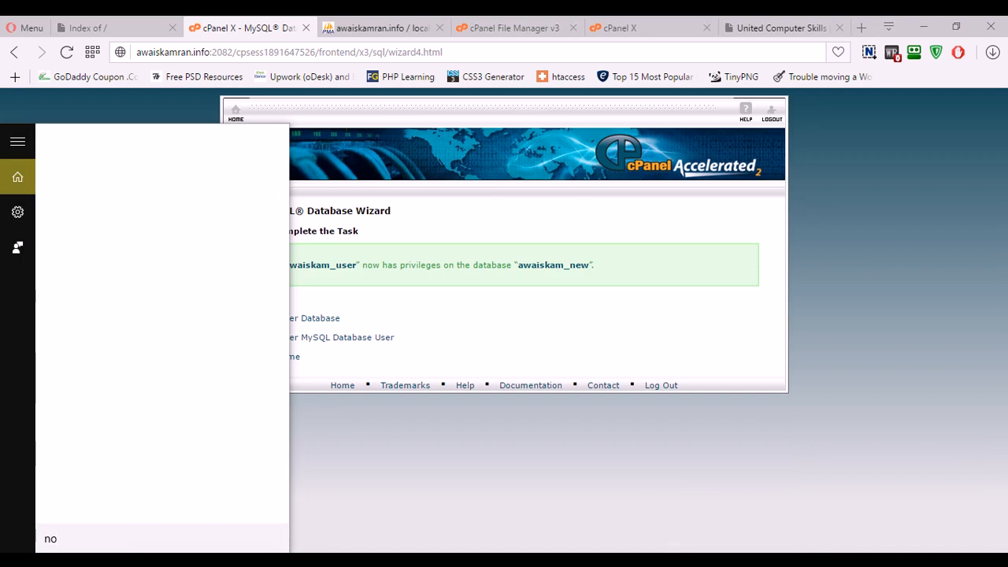
pyautogui.write('te')
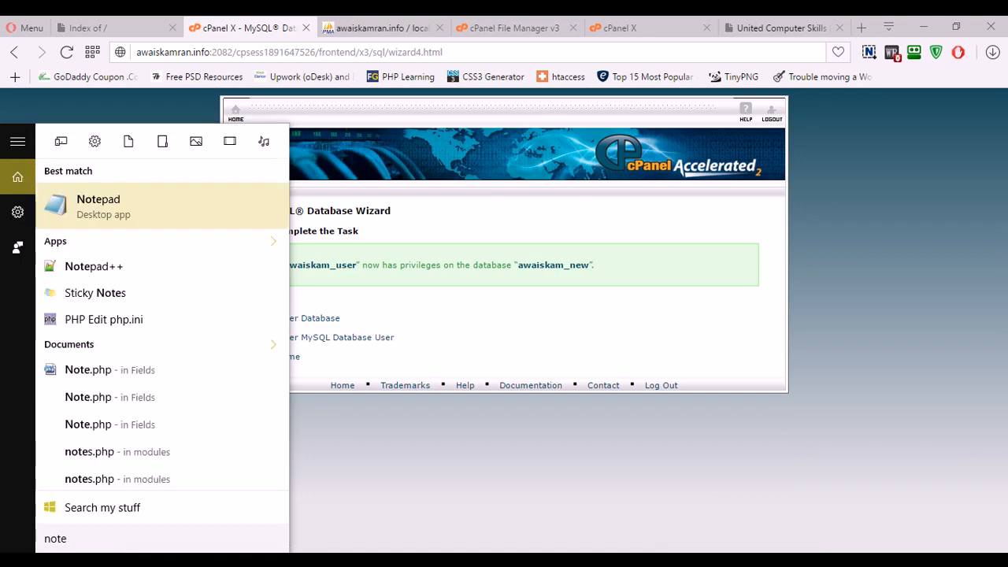
pyautogui.click(132, 211)
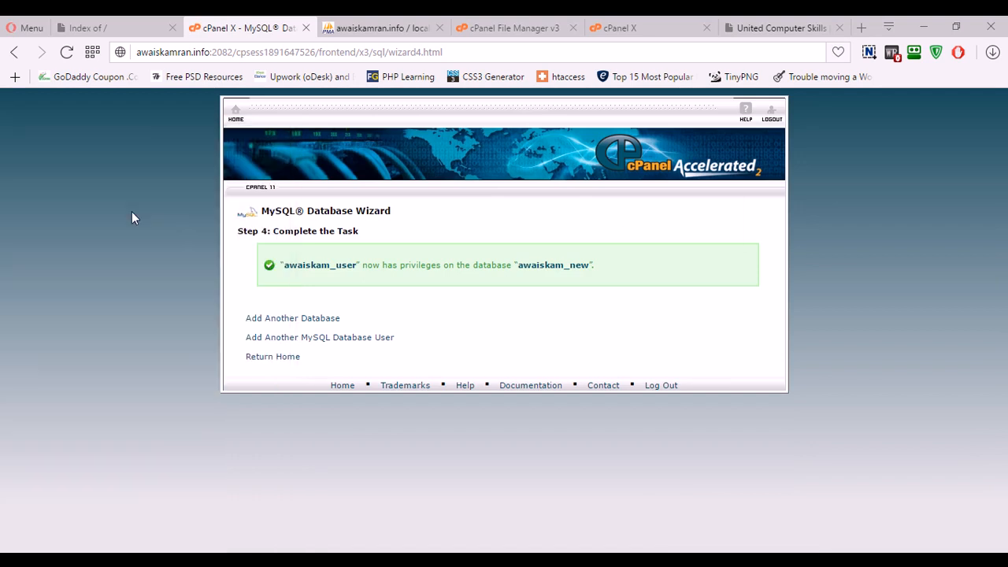
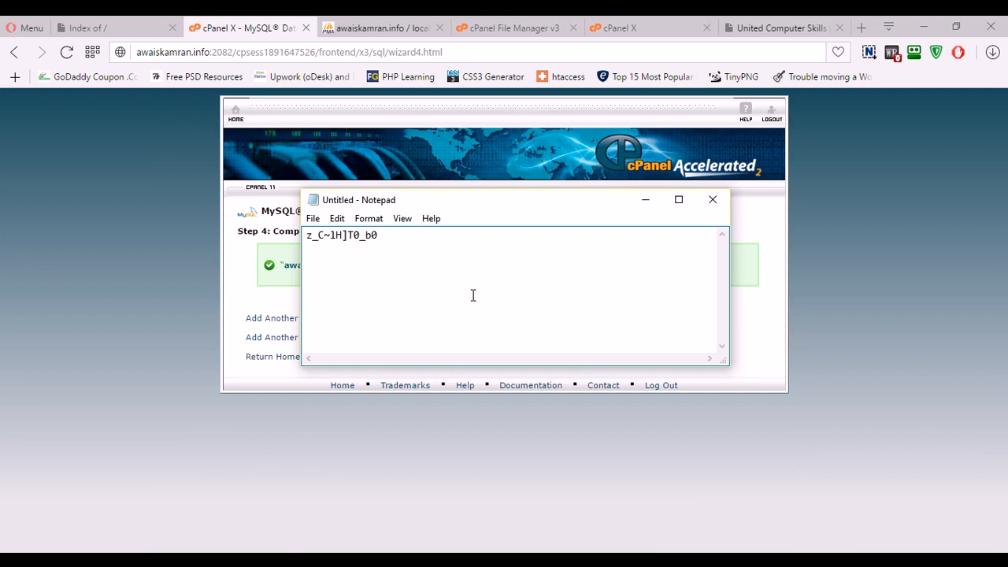
# Copy the wizard's privileges confirmation message into the note below the password, then return to phpMyAdmin.
pyautogui.click(646, 199)
pyautogui.moveTo(599, 263); pyautogui.dragTo(282, 266)
pyautogui.hotkey('ctrl', 'c')
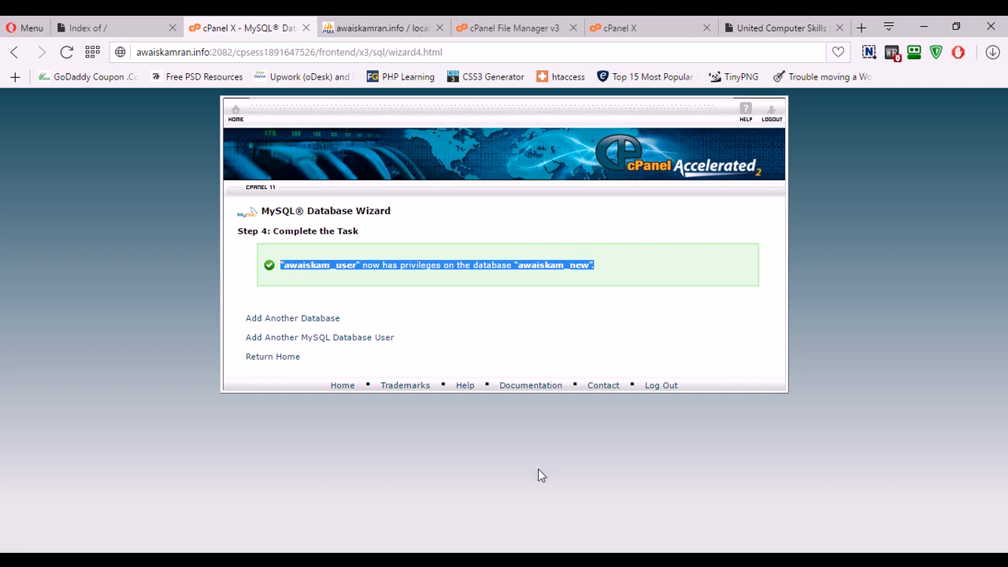
pyautogui.click(614, 549)
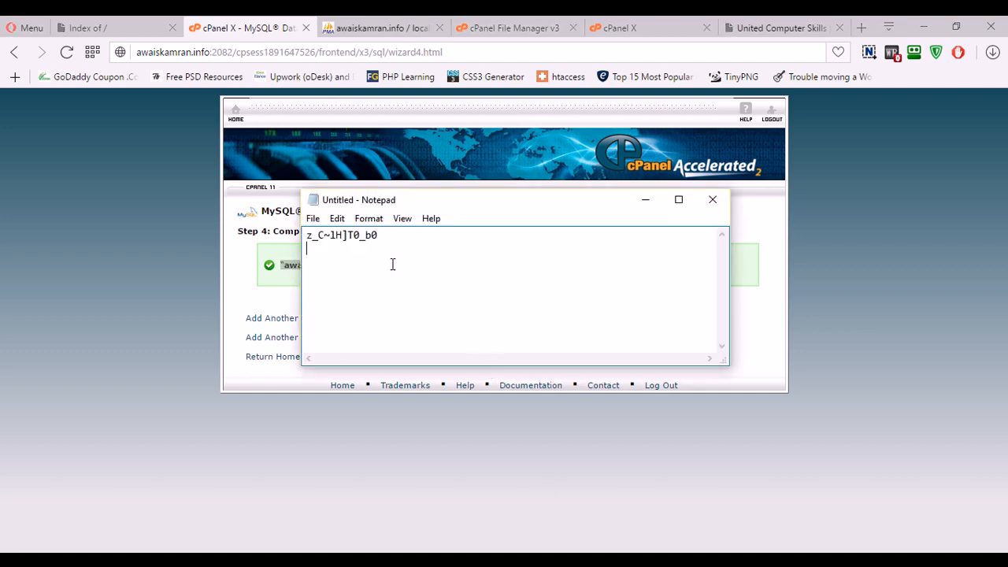
pyautogui.hotkey('ctrl', 'v')
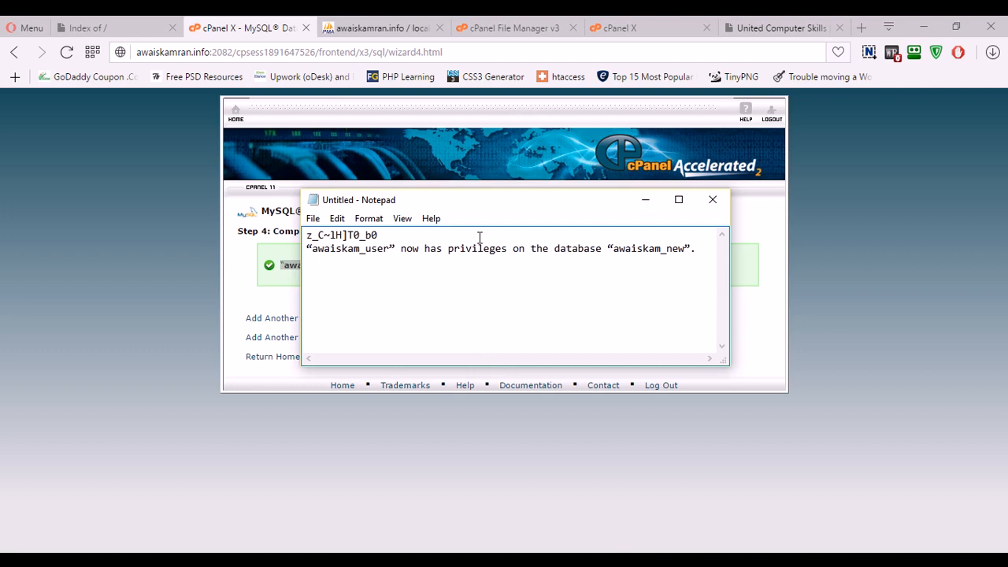
pyautogui.click(645, 199)
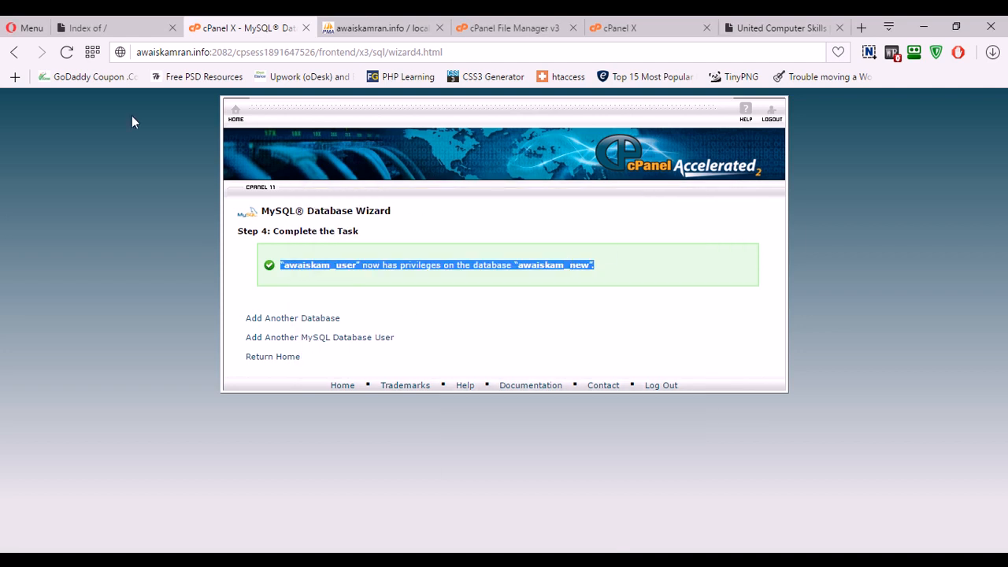
pyautogui.click(364, 28)
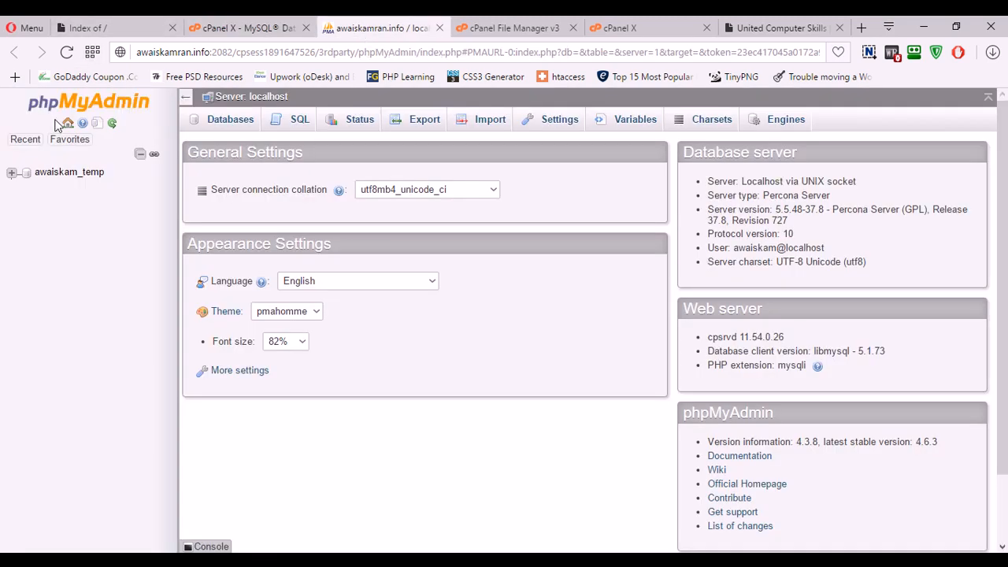
# Reload phpMyAdmin so awaiskam_new appears, then open that database's Import page.
pyautogui.click(68, 123)
pyautogui.click(66, 52)
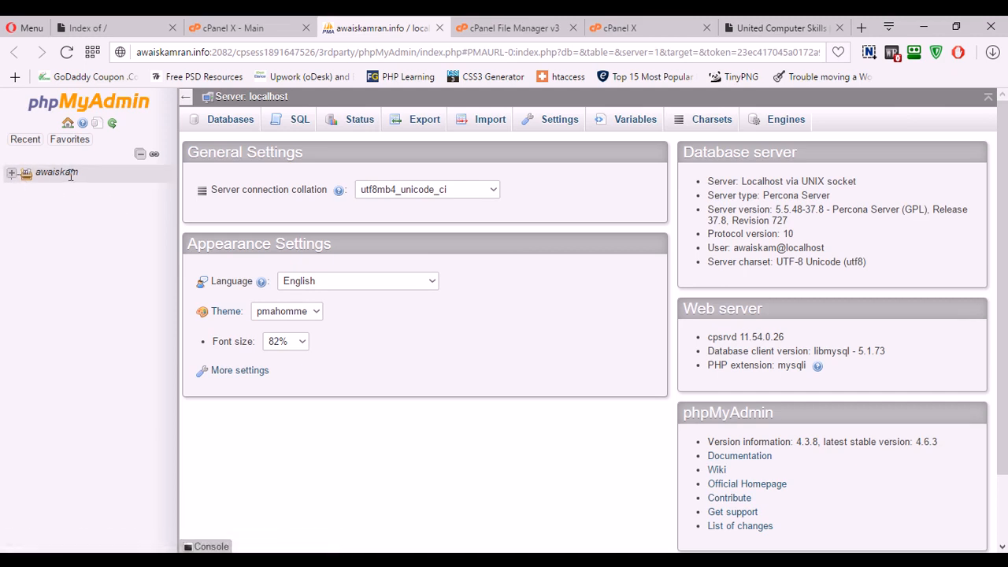
pyautogui.click(12, 173)
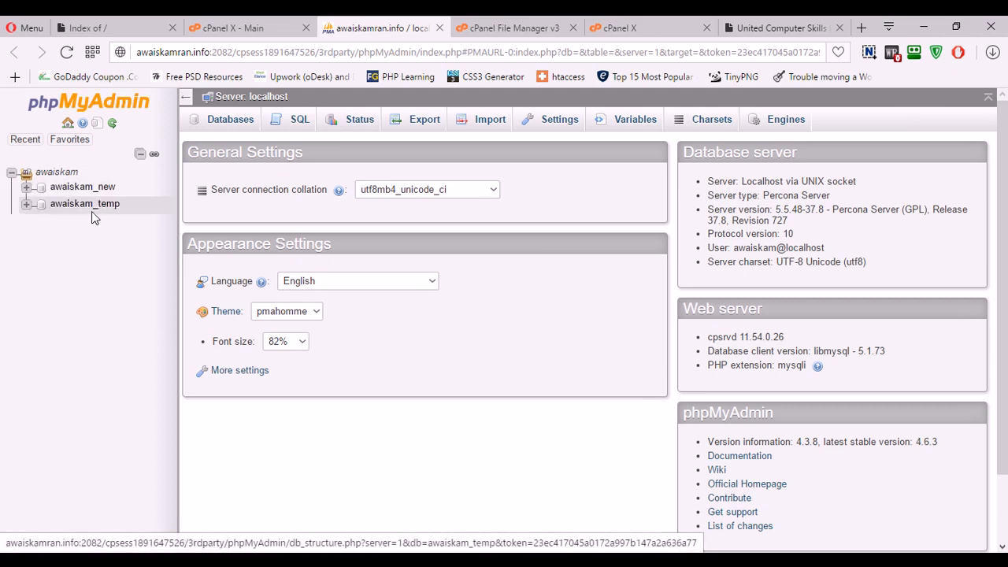
pyautogui.click(55, 194)
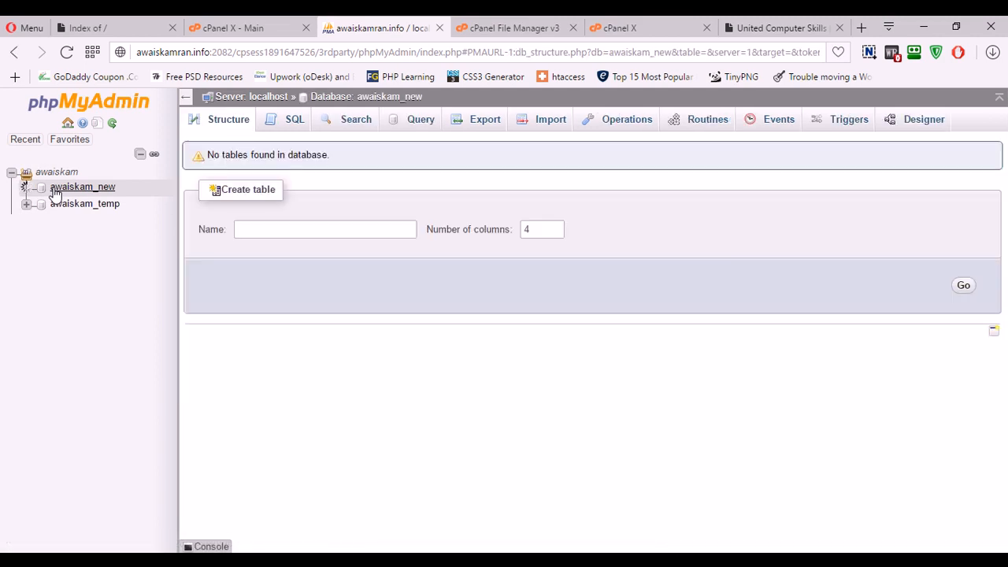
pyautogui.click(550, 122)
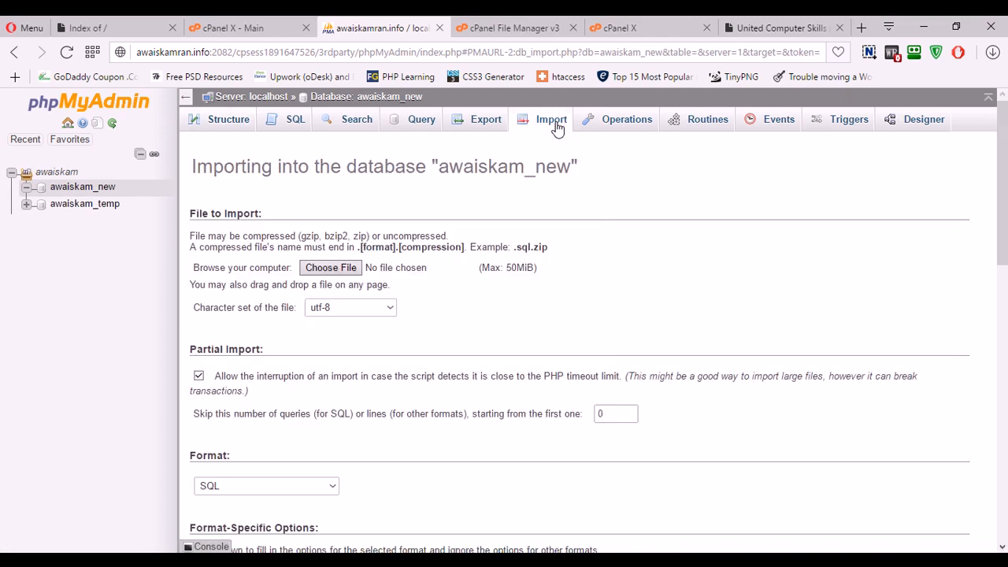
# Choose ucskills_mysite.sql as the import file and submit the SQL import.
pyautogui.click(335, 269)
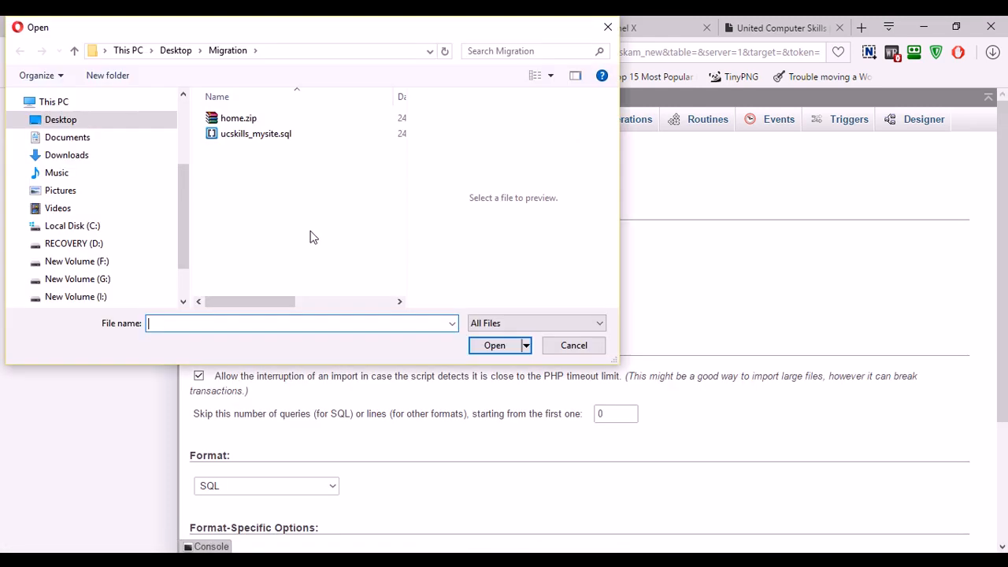
pyautogui.click(246, 135)
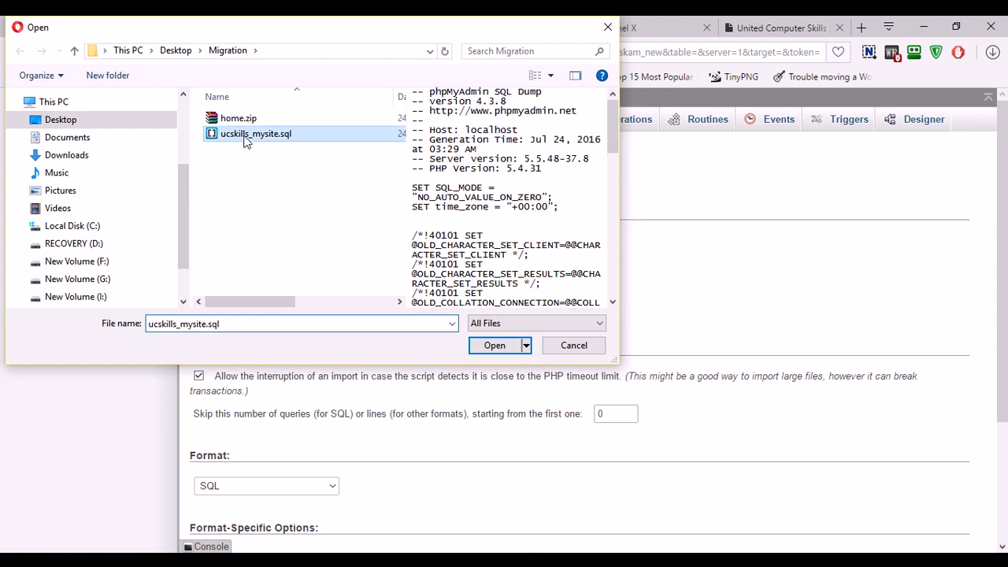
pyautogui.click(493, 345)
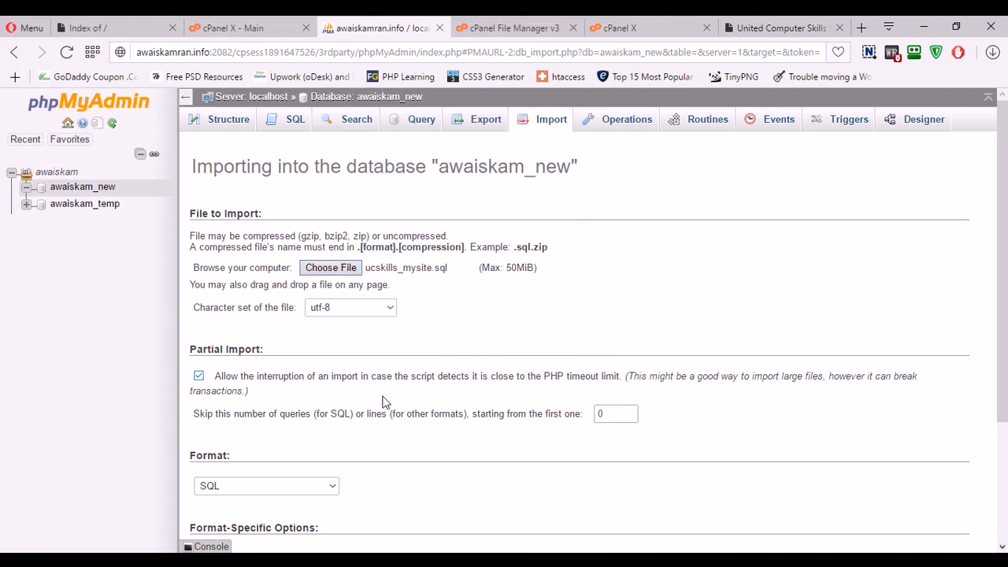
pyautogui.scroll(-5, 344, 434)
pyautogui.click(216, 489)
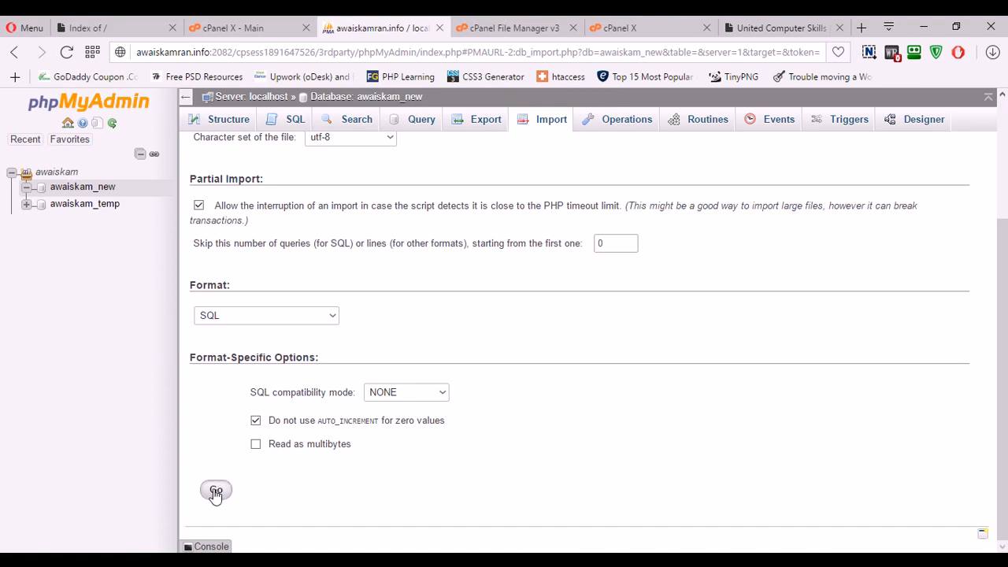